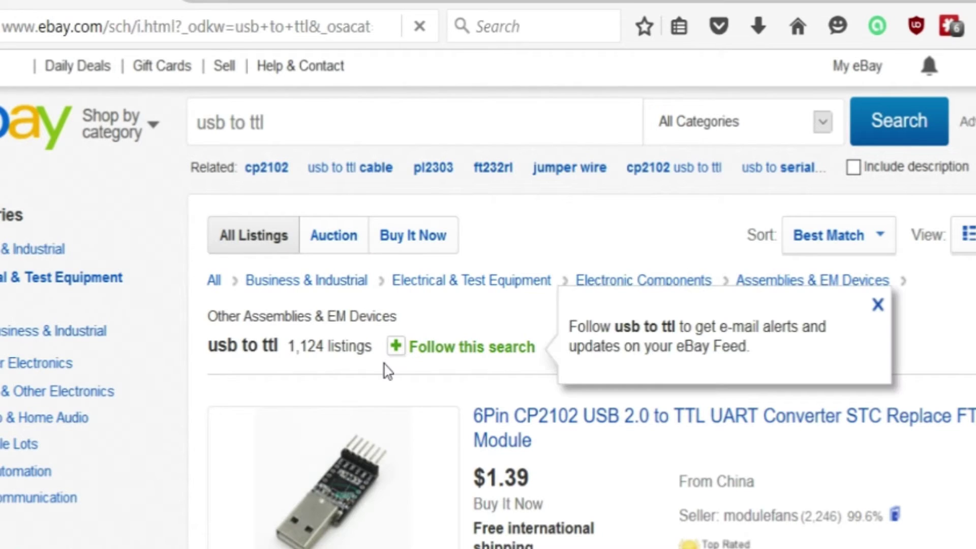
- Browse the eBay results for "usb to ttl" to compare the available serial converter modules
{"action": "scroll", "coordinate": [497, 446], "scroll_direction": "down", "scroll_amount": 15}
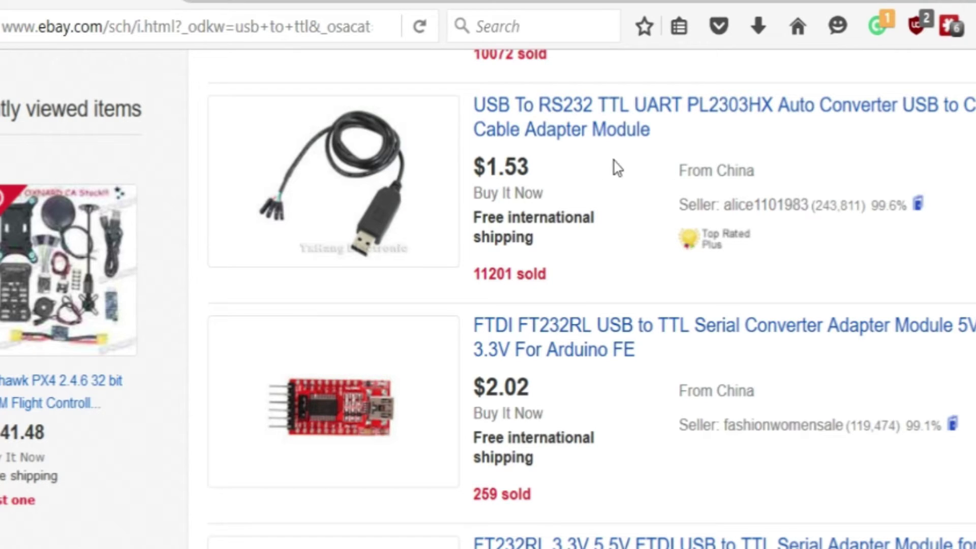
{"action": "scroll", "coordinate": [521, 265], "scroll_direction": "down", "scroll_amount": 3}
{"action": "scroll", "coordinate": [524, 259], "scroll_direction": "down", "scroll_amount": 9}
{"action": "scroll", "coordinate": [523, 266], "scroll_direction": "up", "scroll_amount": 6}
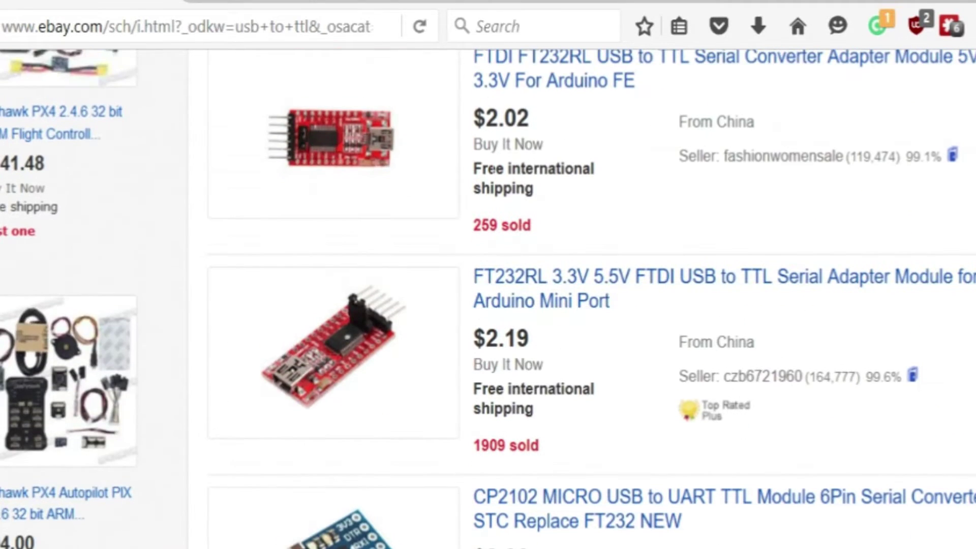
{"action": "scroll", "coordinate": [510, 257], "scroll_direction": "up", "scroll_amount": 6}
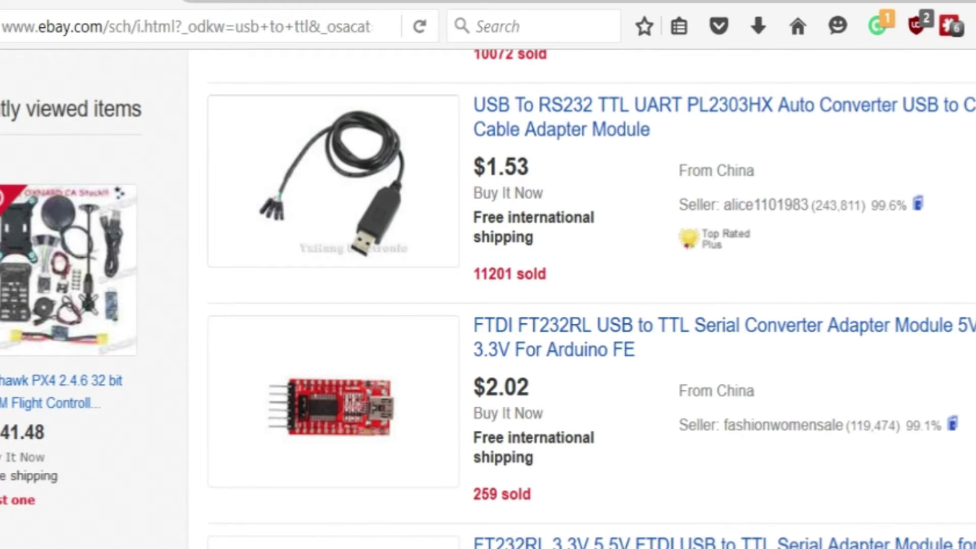
{"action": "scroll", "coordinate": [496, 442], "scroll_direction": "down", "scroll_amount": 15}
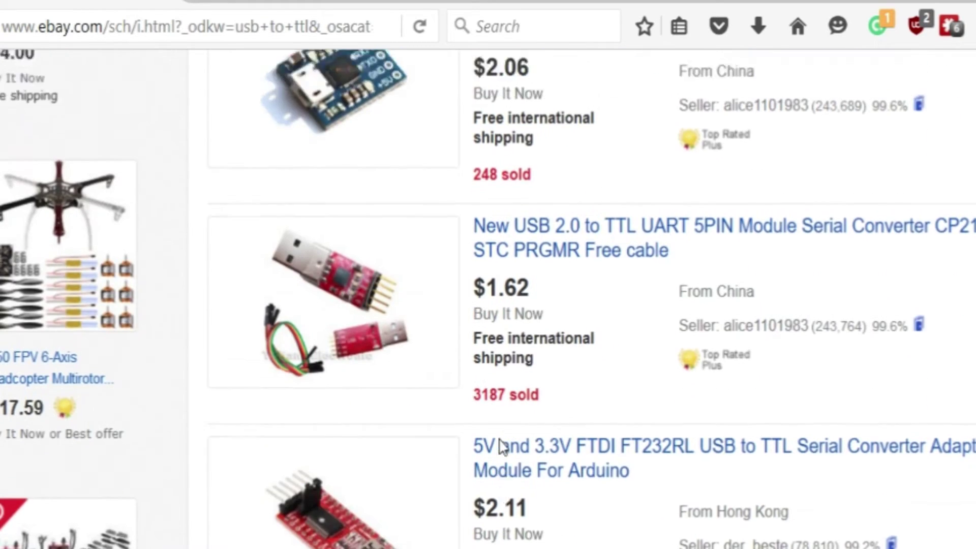
{"action": "scroll", "coordinate": [501, 448], "scroll_direction": "up", "scroll_amount": 18}
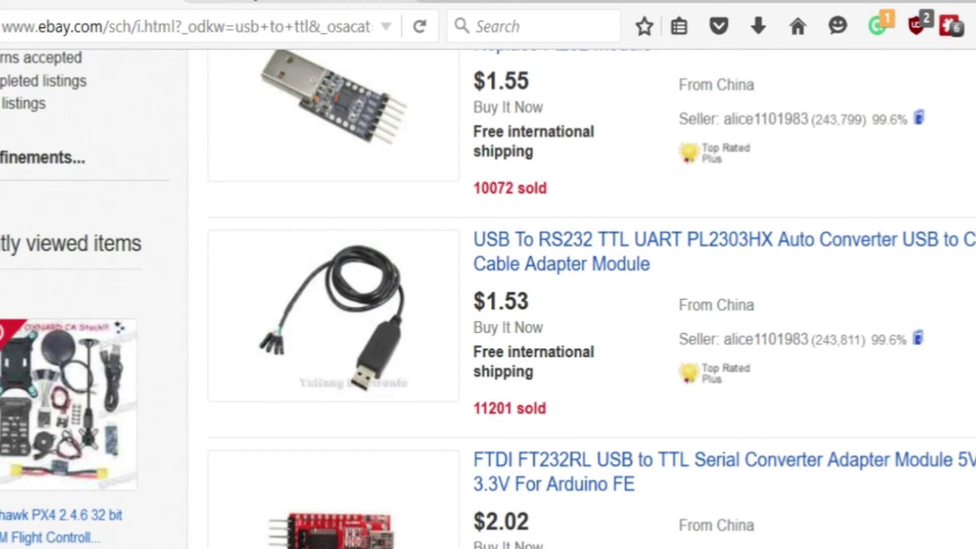
- Switch to the ArduPilot downloads page and look through its license, safety and 3DR Radio Configuration Tool sections
{"action": "left_click", "coordinate": [249, 1]}
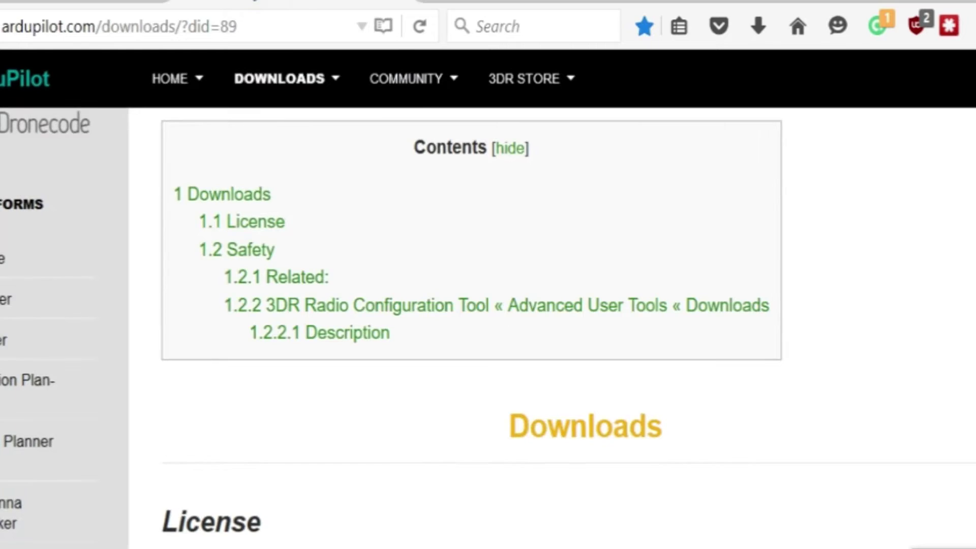
{"action": "scroll", "coordinate": [447, 342], "scroll_direction": "down", "scroll_amount": 5}
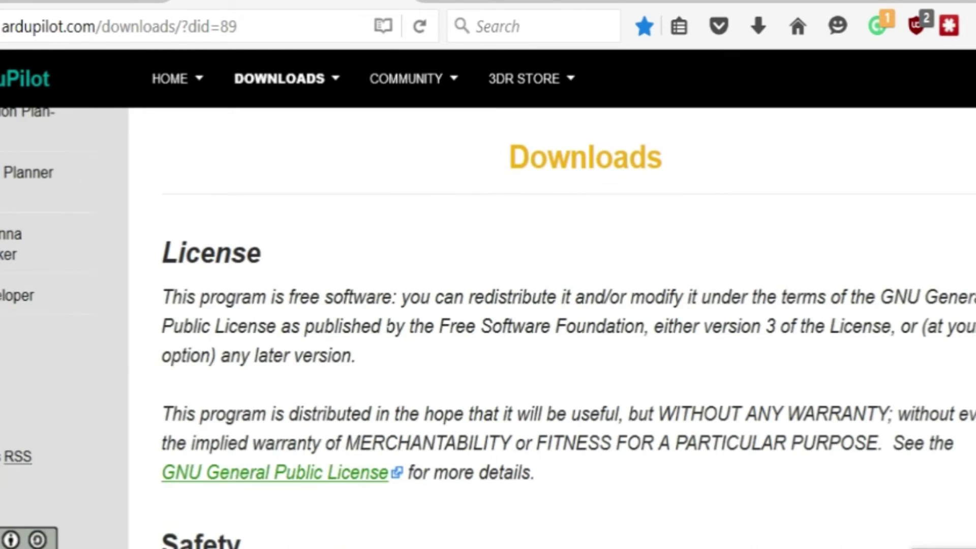
{"action": "scroll", "coordinate": [391, 280], "scroll_direction": "down", "scroll_amount": 1}
{"action": "scroll", "coordinate": [392, 279], "scroll_direction": "down", "scroll_amount": 12}
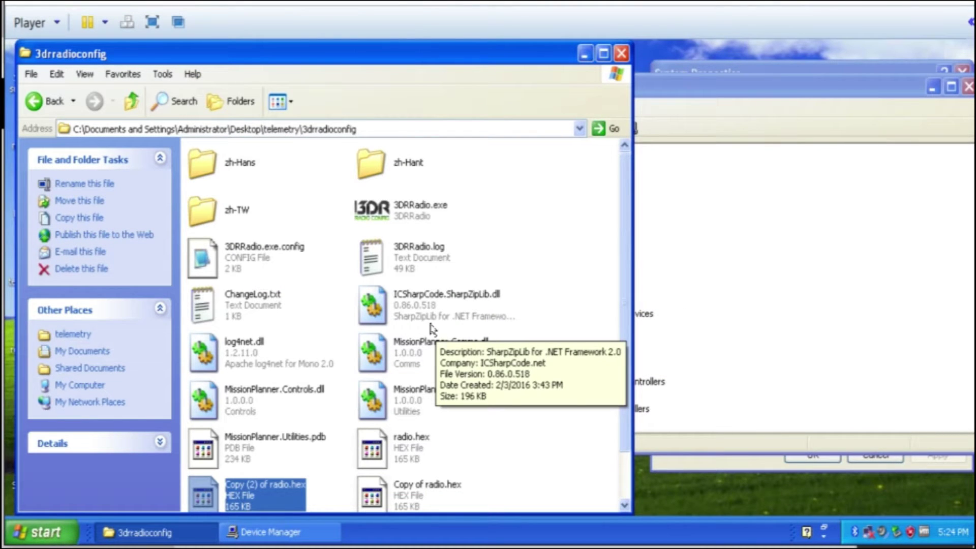
- Delete "Copy (2) of radio.hex" and "Copy of radio.hex" from the 3drradioconfig folder
{"action": "scroll", "coordinate": [385, 424], "scroll_direction": "down", "scroll_amount": 2}
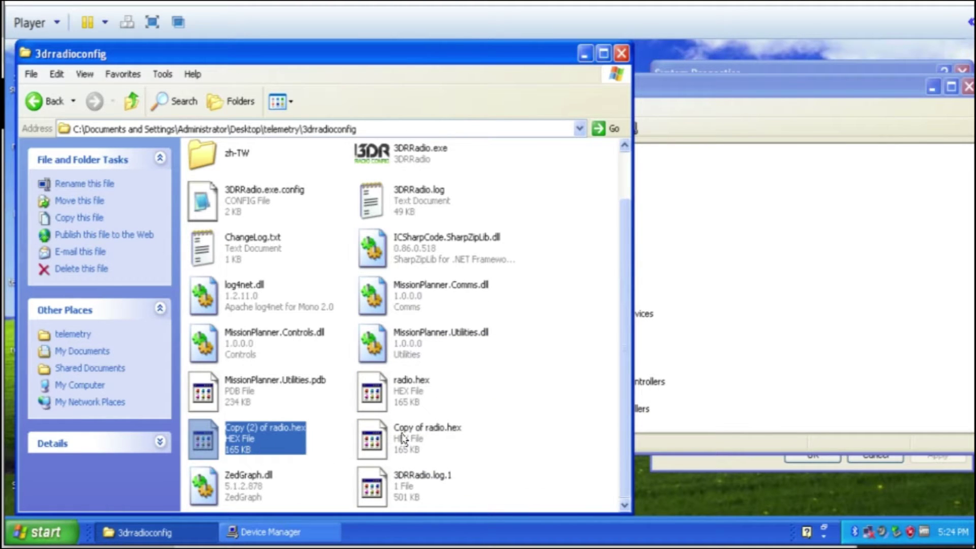
{"action": "left_click", "coordinate": [402, 438], "text": "ctrl"}
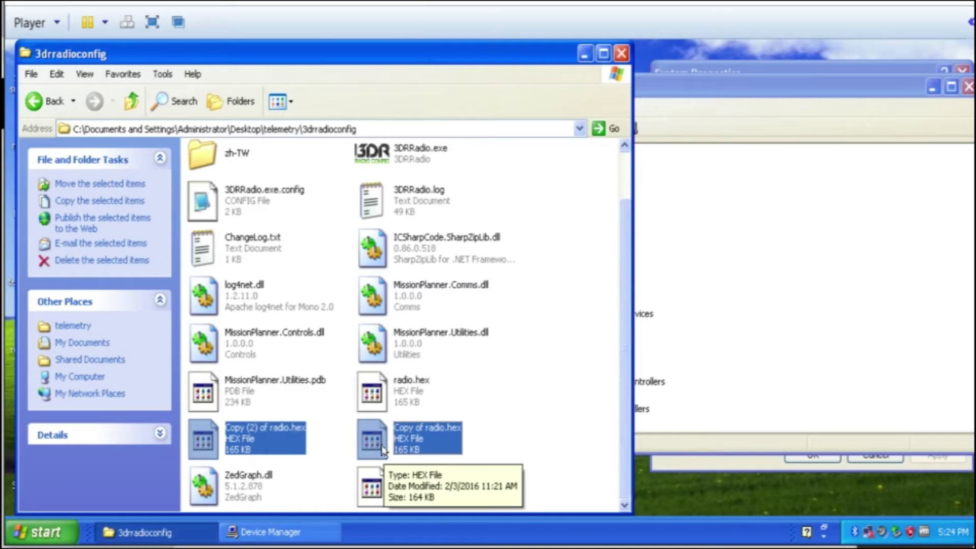
{"action": "key", "text": "Delete"}
{"action": "left_click", "coordinate": [528, 318]}
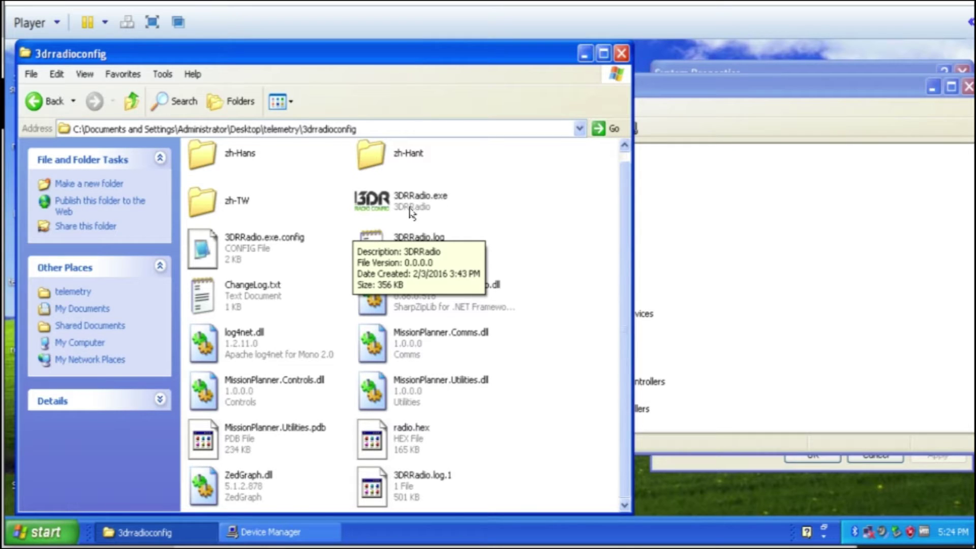
- Make a backup copy of radio.hex inside the 3drradioconfig folder
{"action": "left_click", "coordinate": [389, 450]}
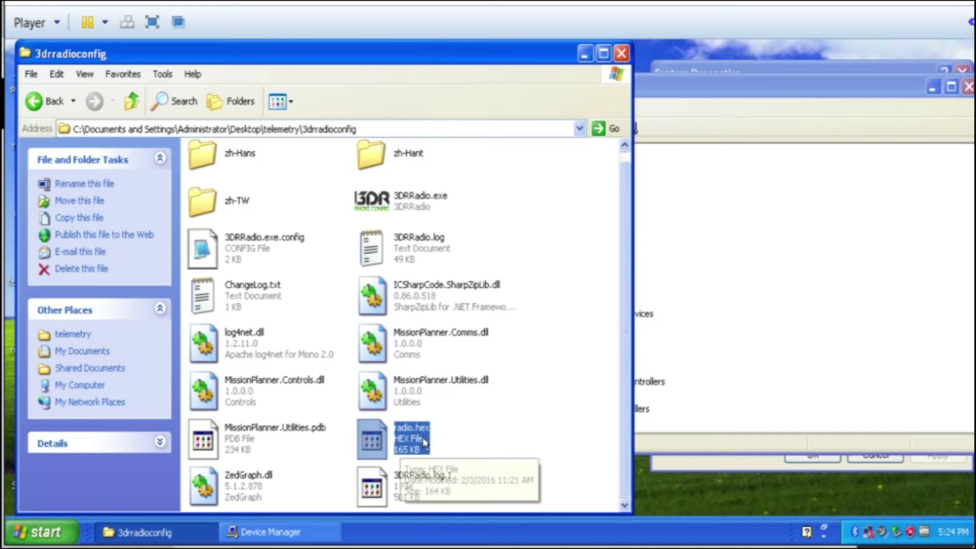
{"action": "left_click_drag", "start_coordinate": [396, 440], "coordinate": [514, 430]}
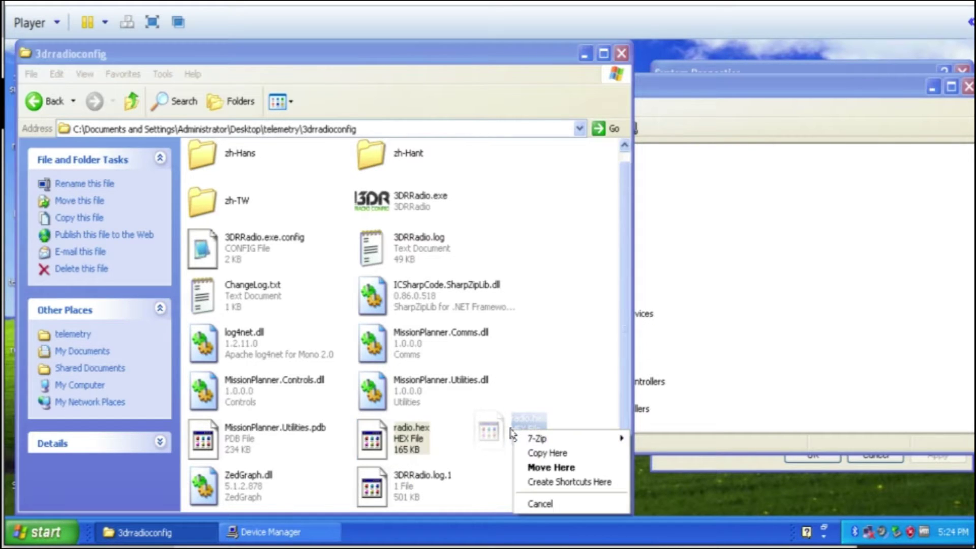
{"action": "left_click", "coordinate": [546, 453]}
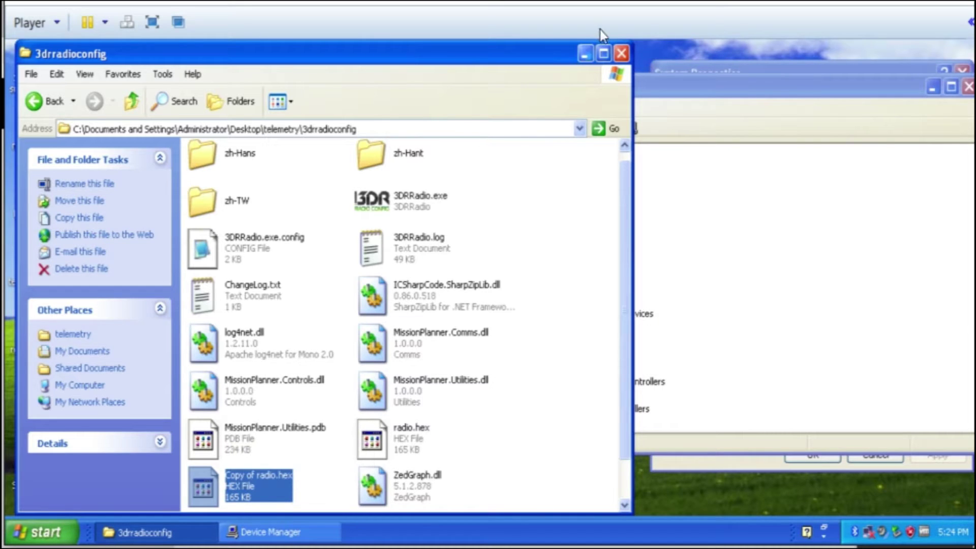
- Bring Device Manager forward and check which COM port the Prolific USB-to-Serial adapter uses
{"action": "left_click_drag", "start_coordinate": [711, 86], "coordinate": [832, 106]}
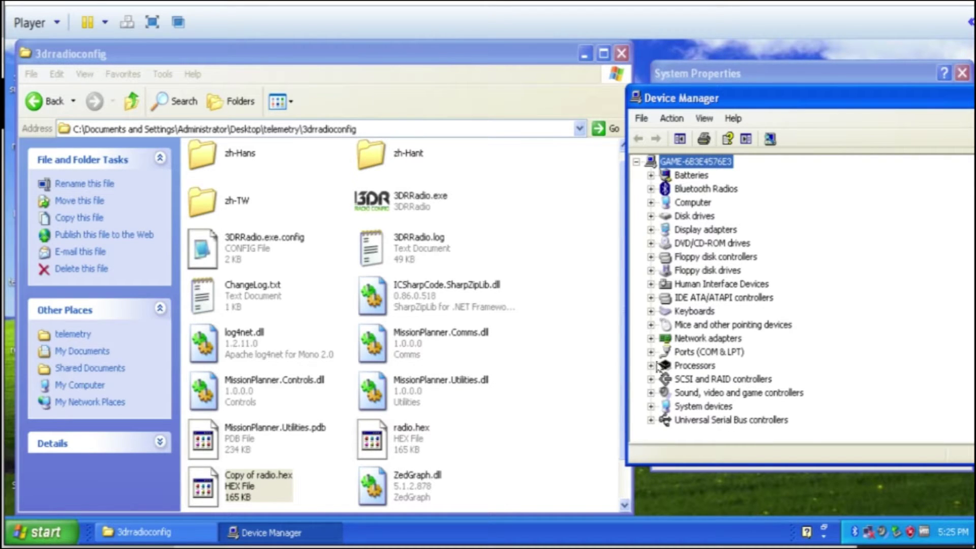
{"action": "left_click", "coordinate": [651, 352]}
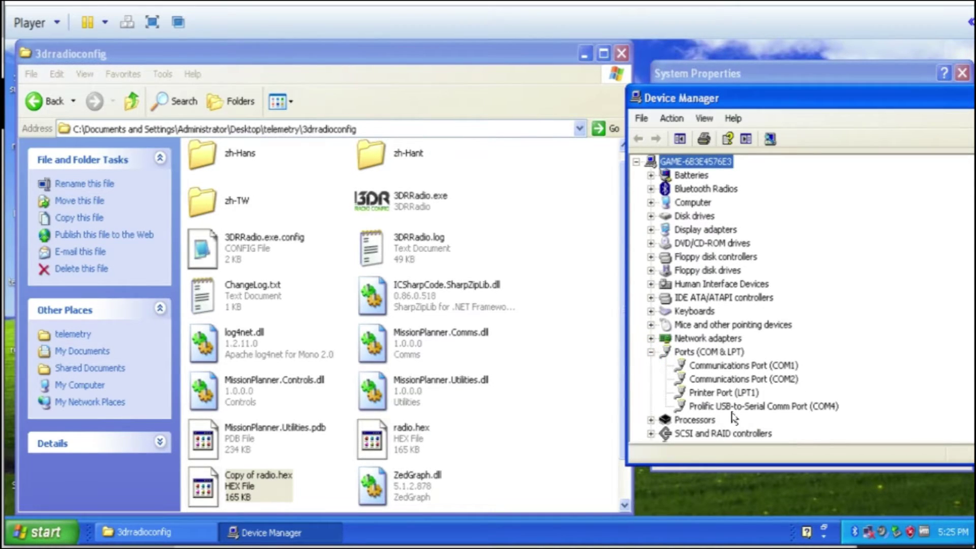
{"action": "left_click", "coordinate": [651, 352]}
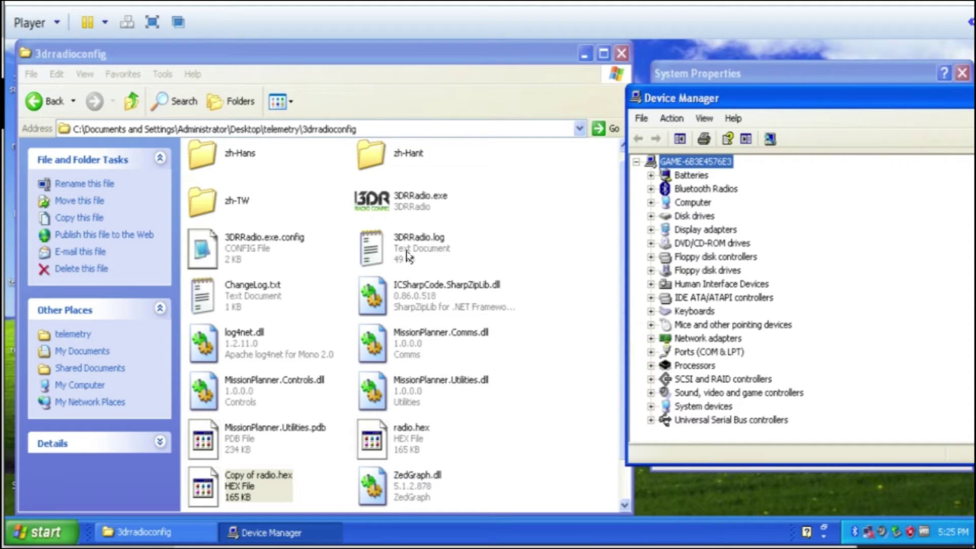
- Launch 3DRRadio.exe, set the port to COM4 at 57600 baud and load the radio's settings
{"action": "double_click", "coordinate": [387, 213]}
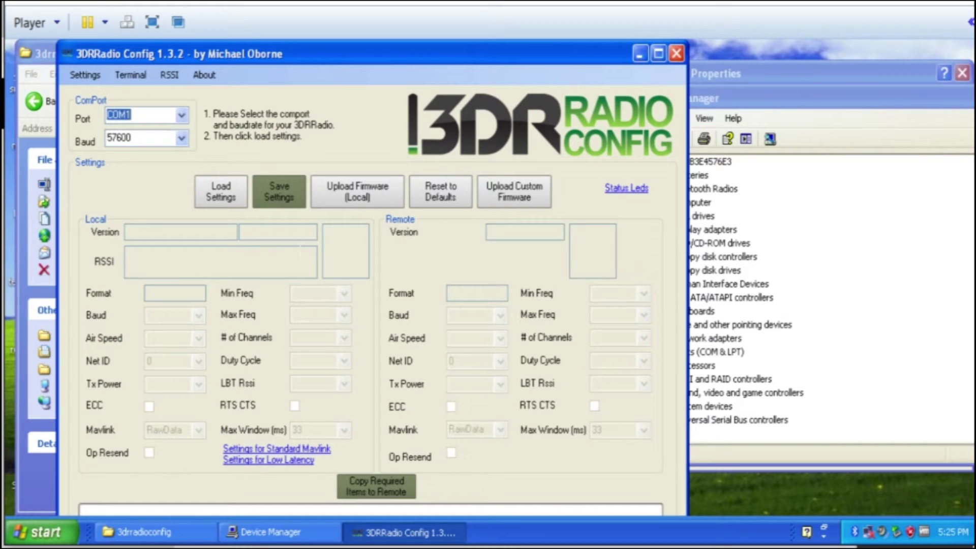
{"action": "left_click", "coordinate": [182, 114]}
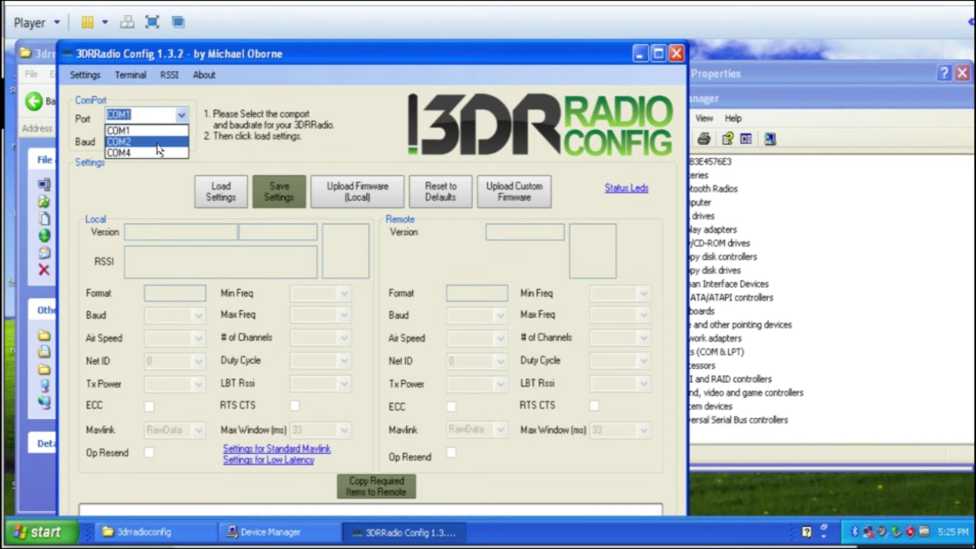
{"action": "left_click", "coordinate": [153, 152]}
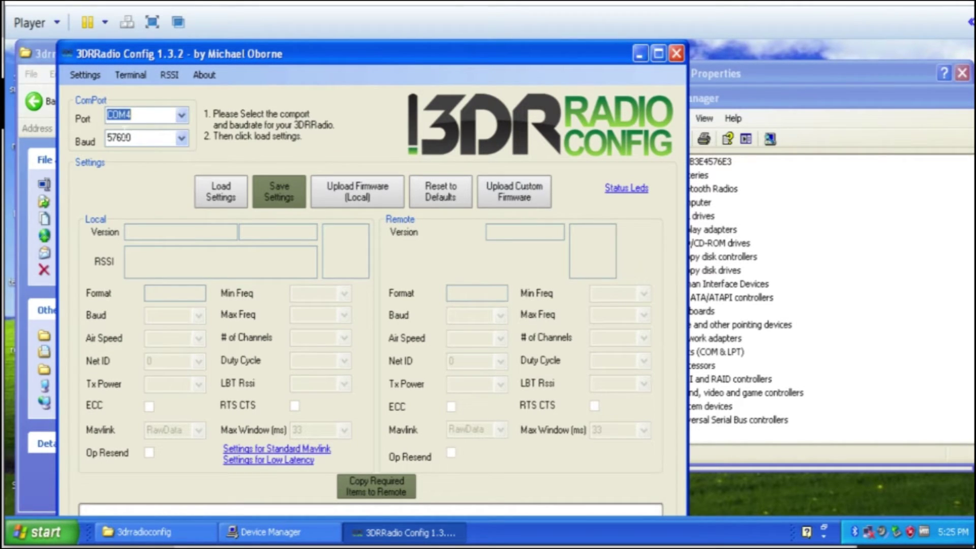
{"action": "left_click", "coordinate": [215, 197]}
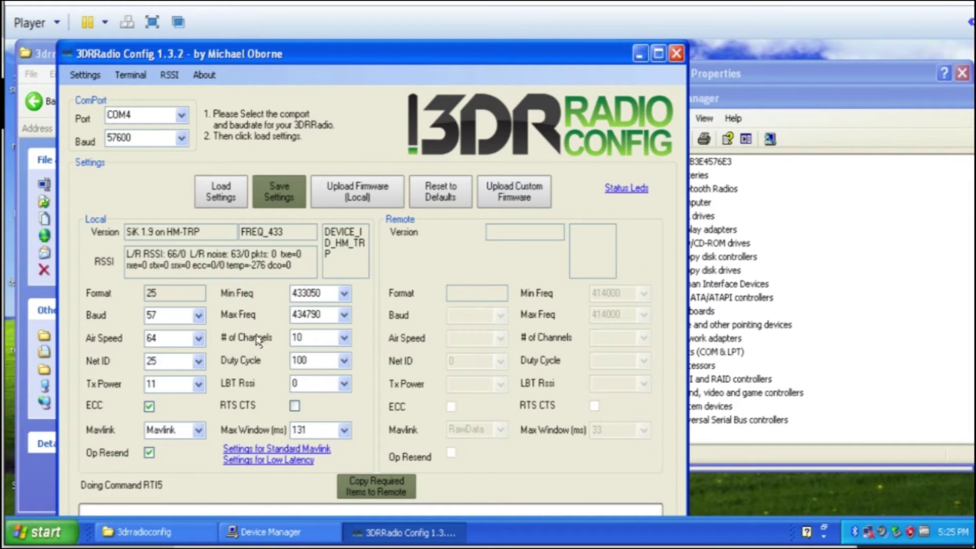
{"action": "left_click_drag", "start_coordinate": [285, 61], "coordinate": [283, 53]}
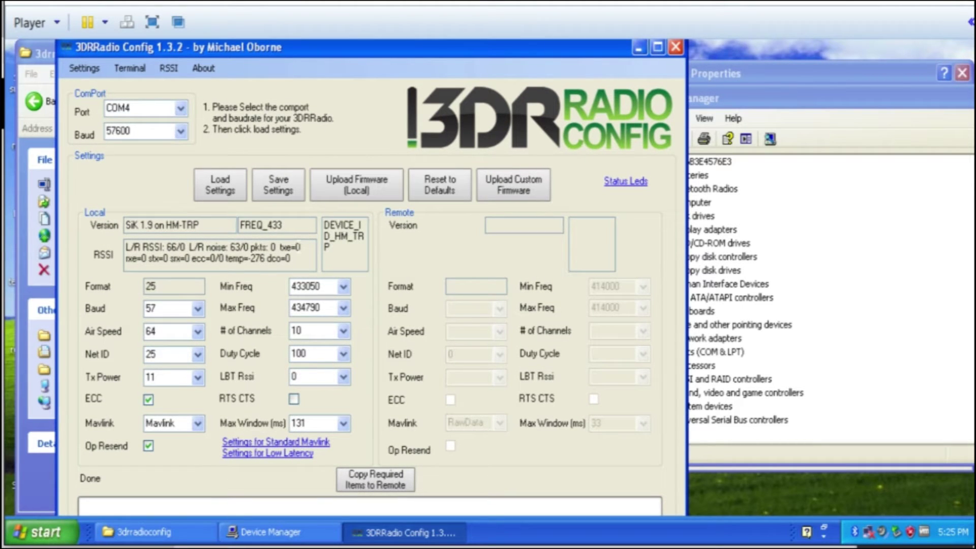
- Move the 3DRRadio Config window aside to check radio.hex in the folder behind it, and move it back
{"action": "mouse_move", "coordinate": [274, 247]}
{"action": "left_click", "coordinate": [356, 193]}
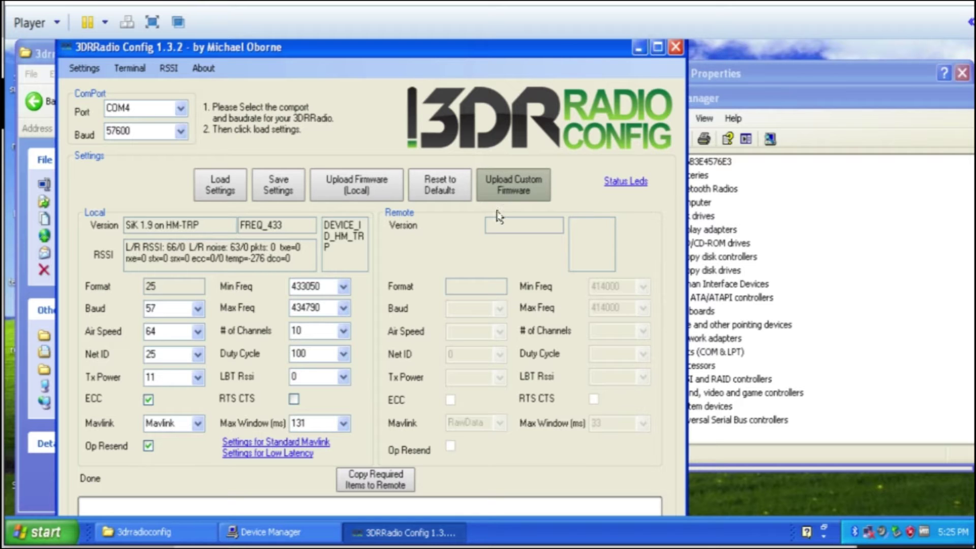
{"action": "left_click_drag", "start_coordinate": [220, 48], "coordinate": [668, 89]}
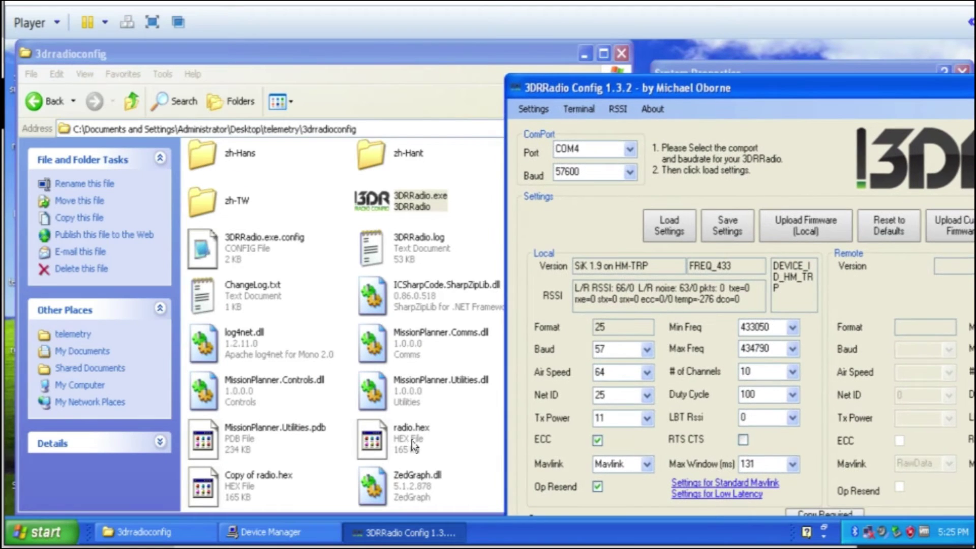
{"action": "left_click_drag", "start_coordinate": [742, 89], "coordinate": [294, 46]}
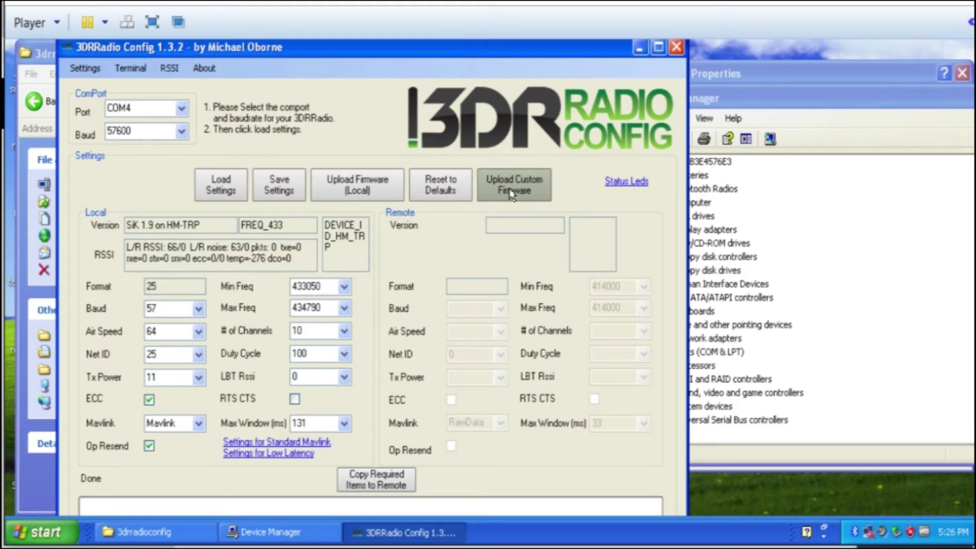
- Try twice to upload the standard local firmware to the radio, dismissing the messages
{"action": "left_click", "coordinate": [345, 188]}
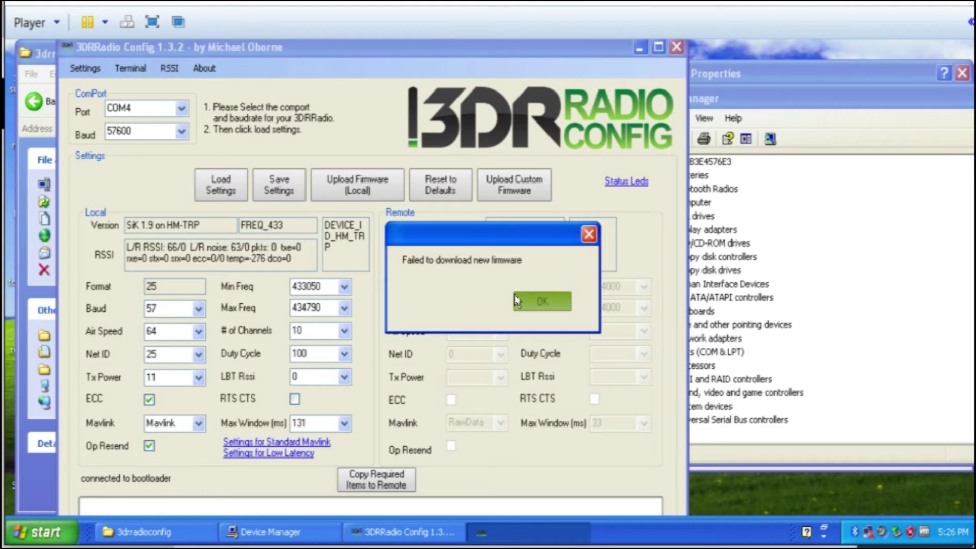
{"action": "left_click", "coordinate": [517, 300]}
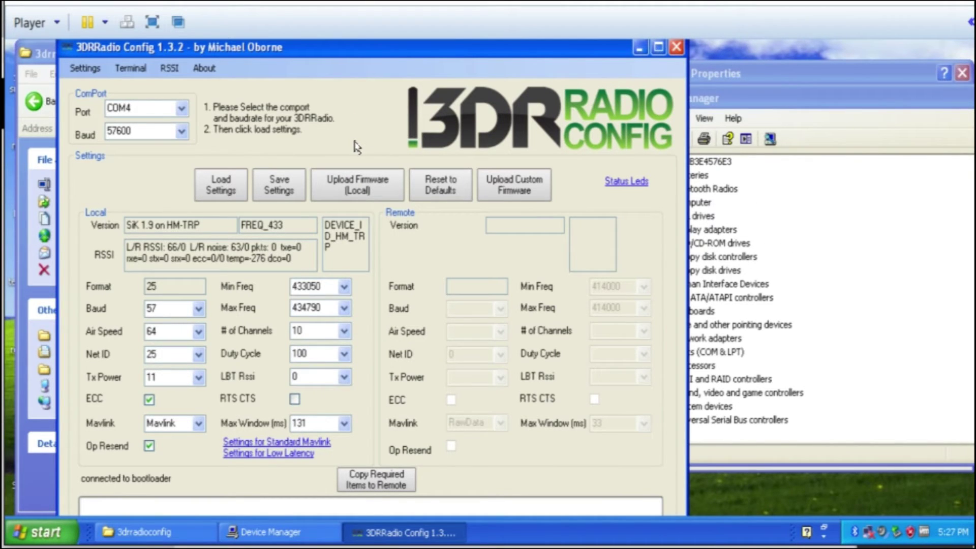
{"action": "left_click", "coordinate": [361, 191]}
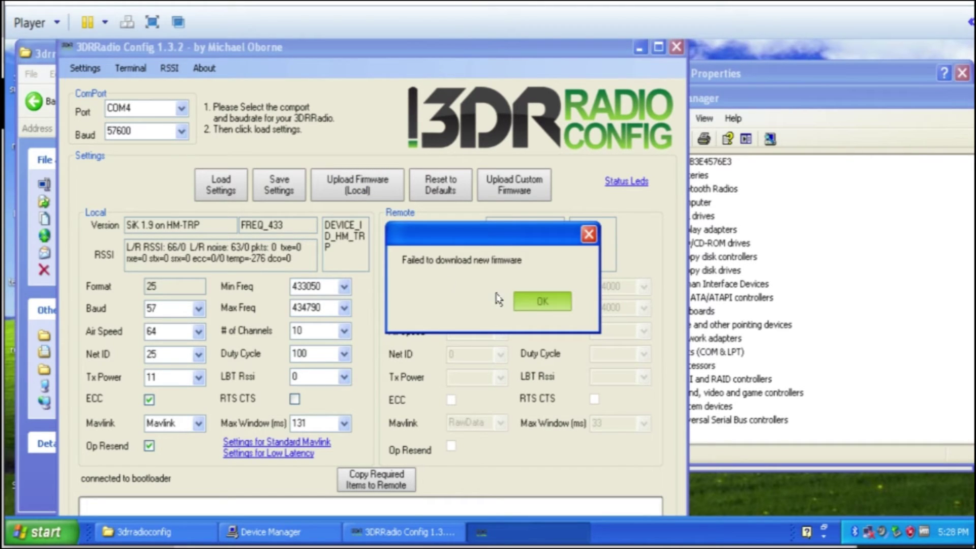
{"action": "left_click", "coordinate": [529, 306]}
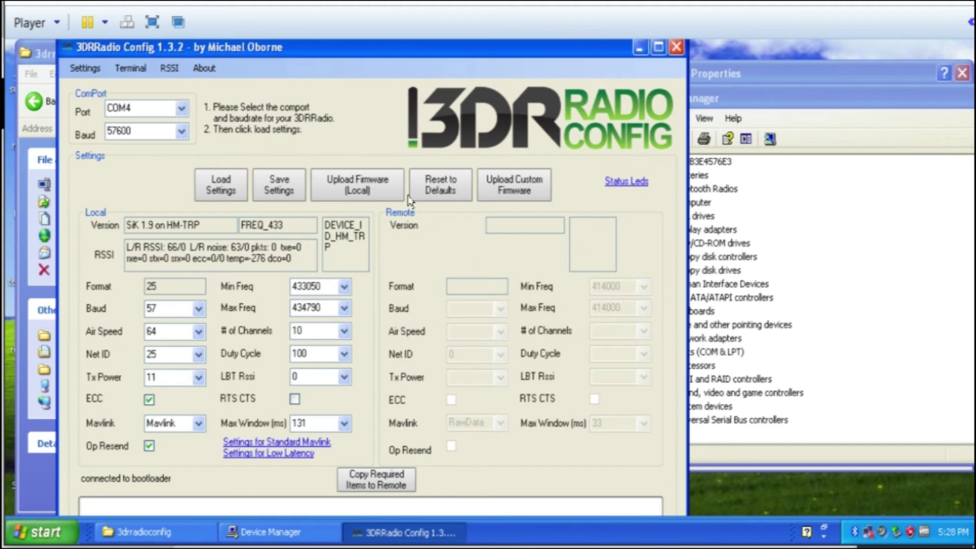
- Upload "Copy of radio.hex" from the 3drradioconfig folder to the radio as custom firmware
{"action": "left_click", "coordinate": [511, 192]}
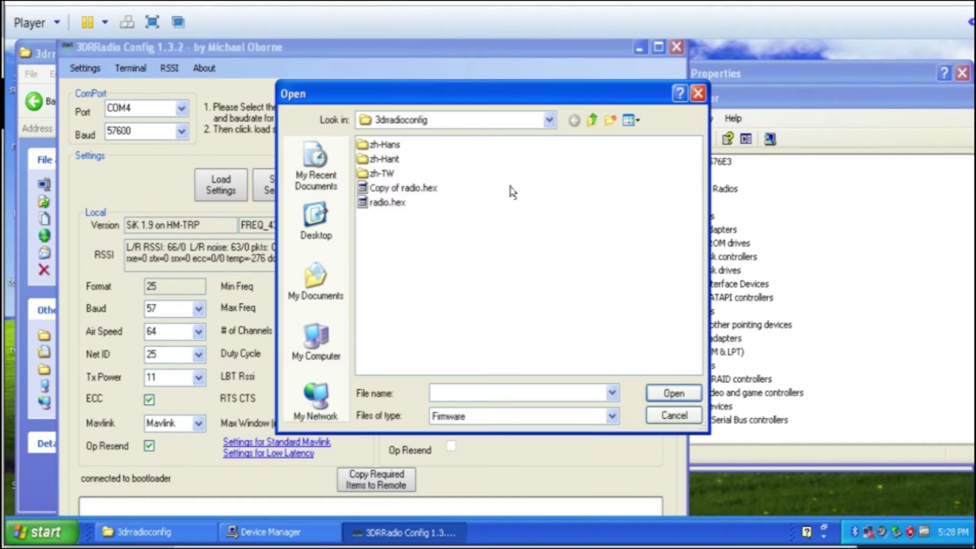
{"action": "double_click", "coordinate": [397, 189]}
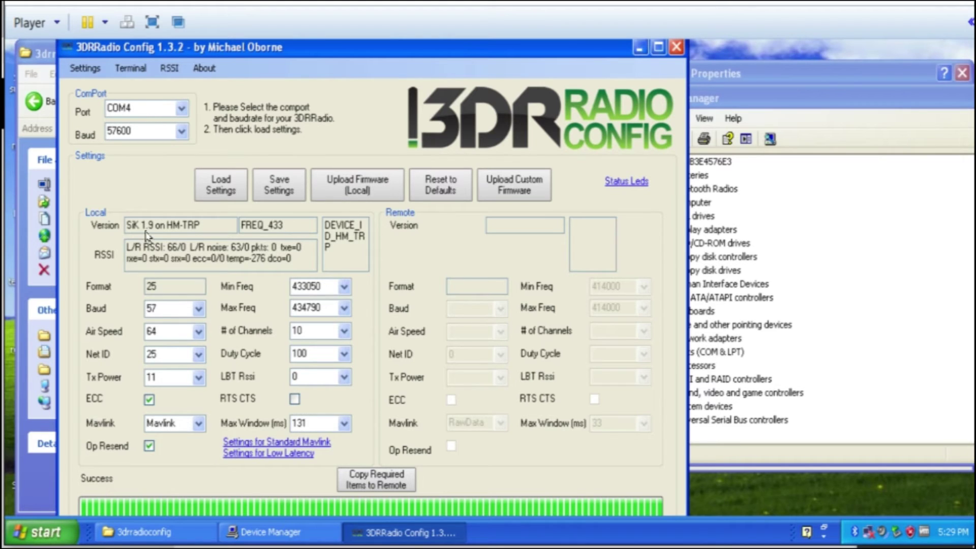
- Load the radio's settings over COM4, dismissing the error dialog and retrying, to check the uploaded firmware
{"action": "left_click", "coordinate": [218, 189]}
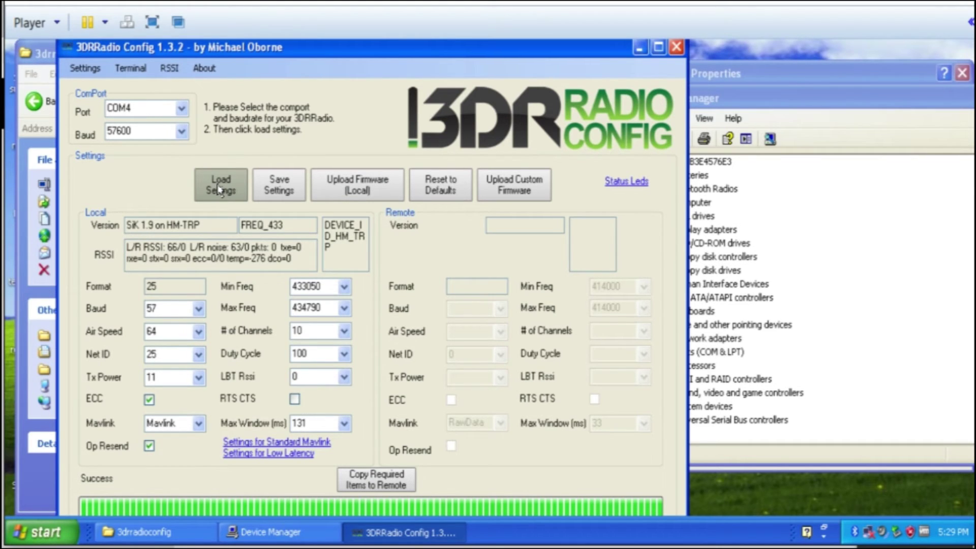
{"action": "left_click", "coordinate": [218, 189]}
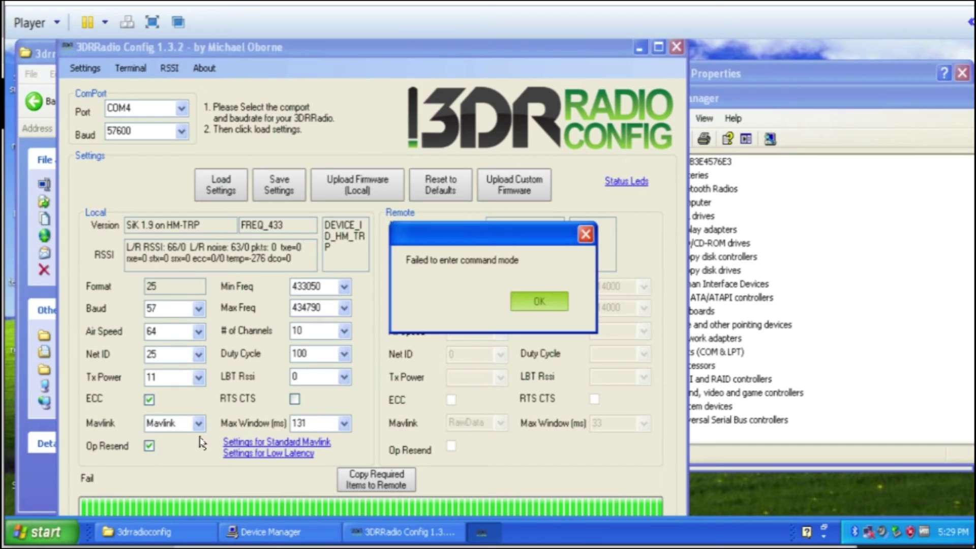
{"action": "left_click", "coordinate": [546, 301]}
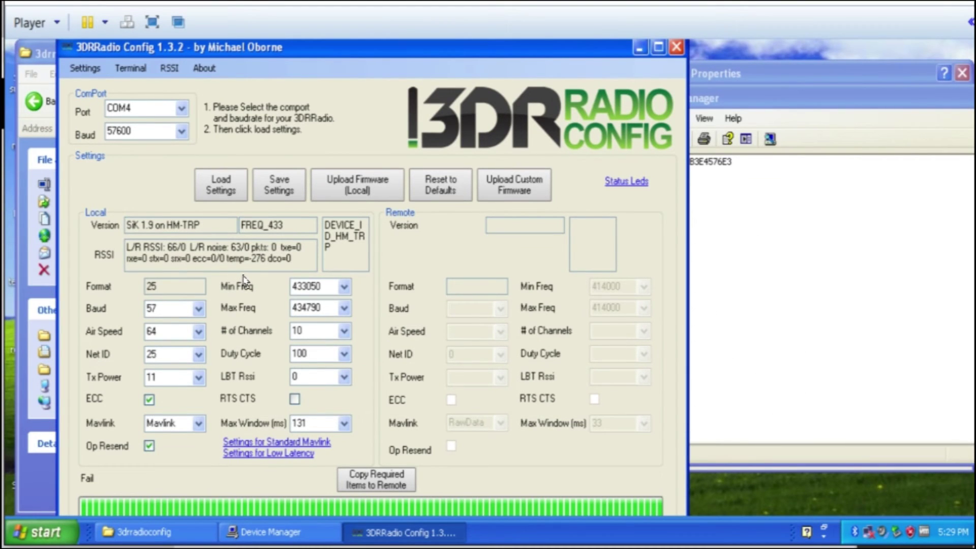
{"action": "left_click", "coordinate": [233, 181]}
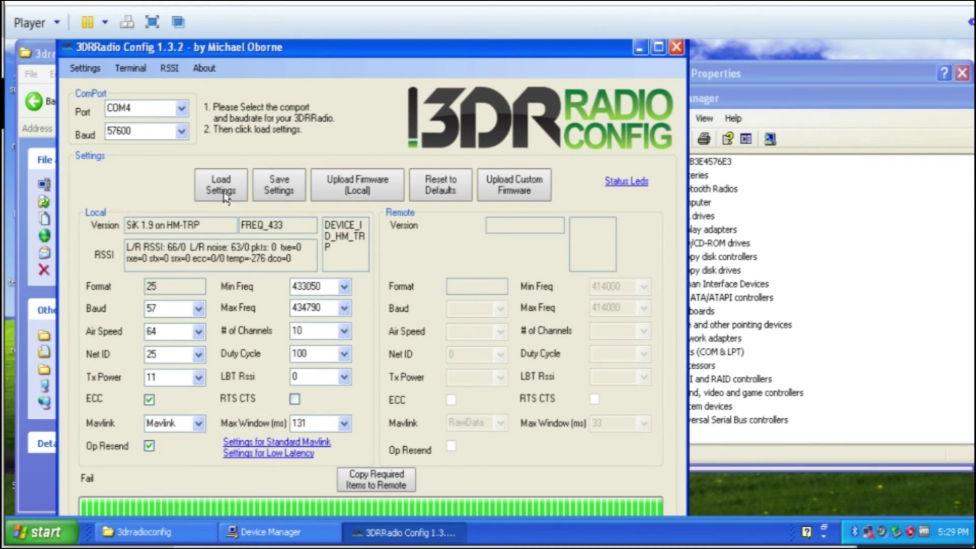
{"action": "left_click", "coordinate": [225, 191]}
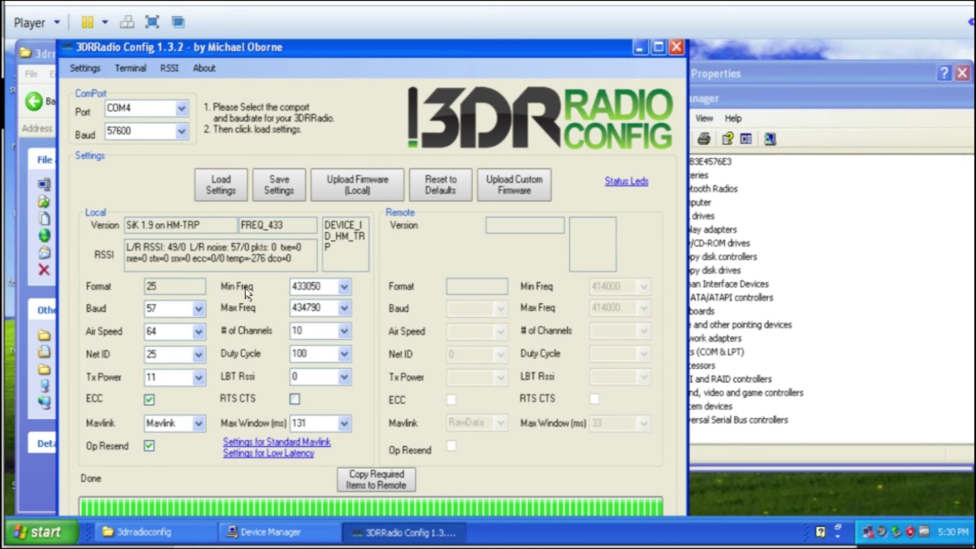
- Close and relaunch 3DRRadio.exe, set the port to COM4 and load the radio's settings
{"action": "left_click", "coordinate": [356, 198]}
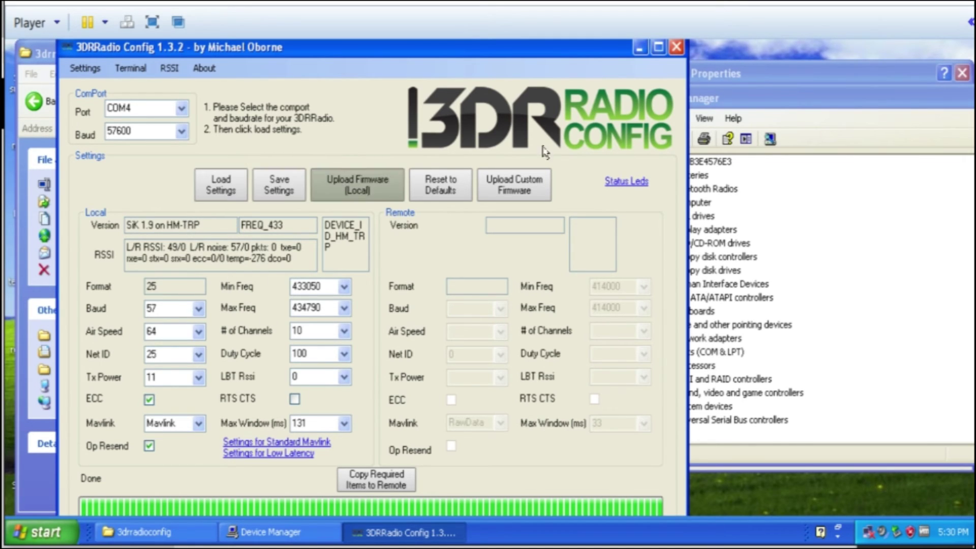
{"action": "left_click", "coordinate": [675, 47]}
{"action": "double_click", "coordinate": [385, 199]}
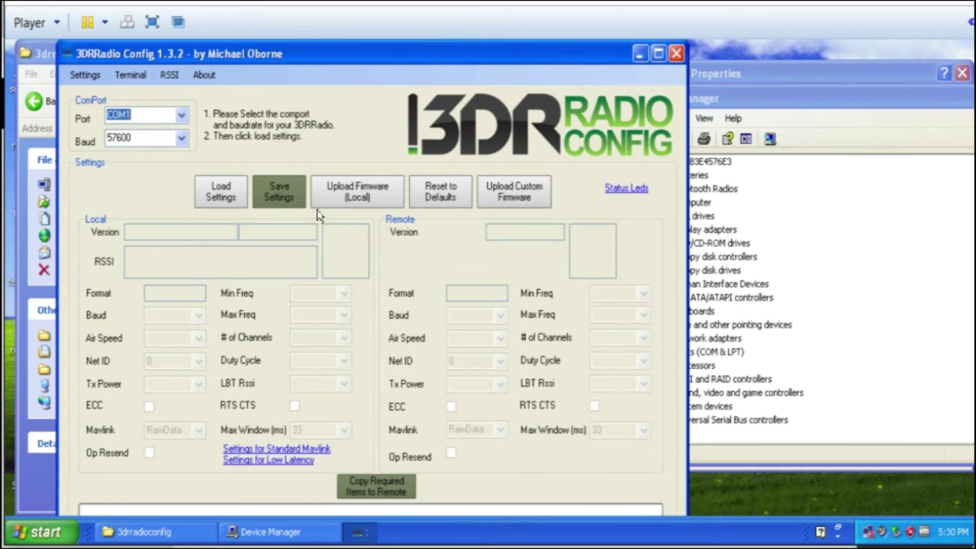
{"action": "left_click", "coordinate": [180, 115]}
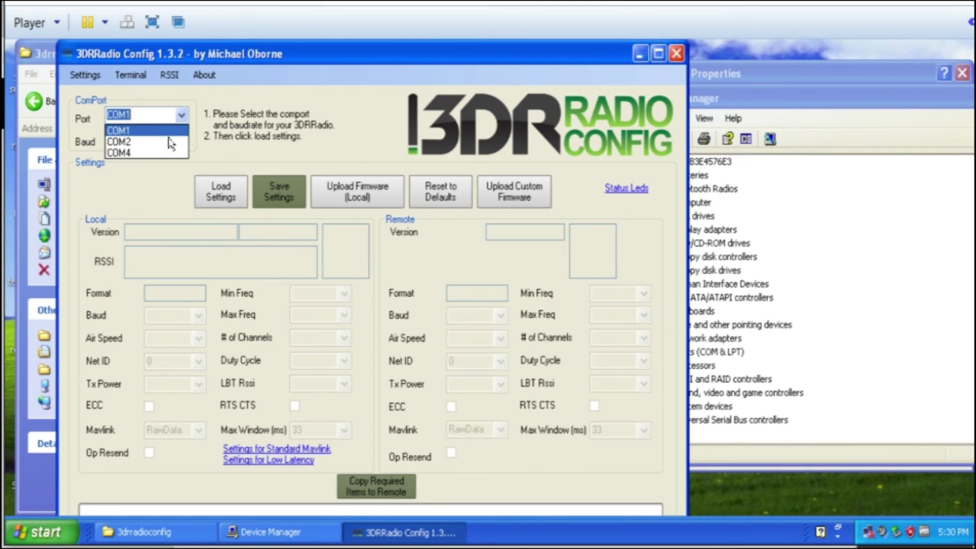
{"action": "left_click", "coordinate": [167, 152]}
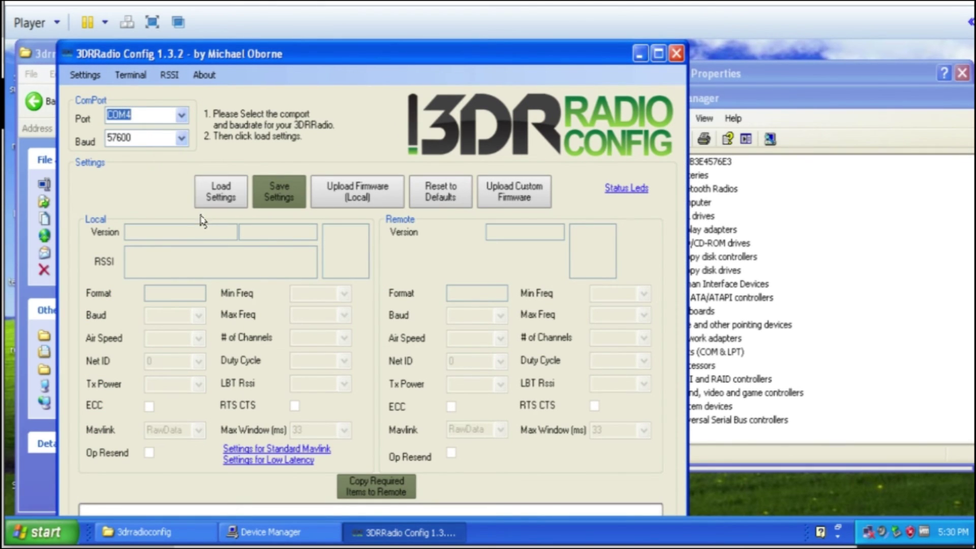
{"action": "left_click", "coordinate": [218, 198]}
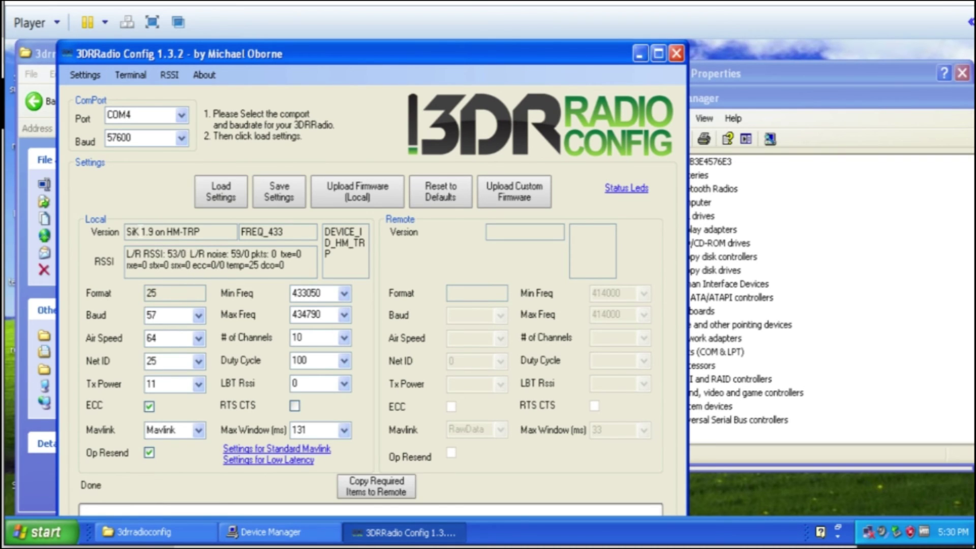
- Move the 3DRRadio Config window aside to view the firmware files in the 3drradioconfig folder, and move it back
{"action": "left_click_drag", "start_coordinate": [170, 56], "coordinate": [607, 80]}
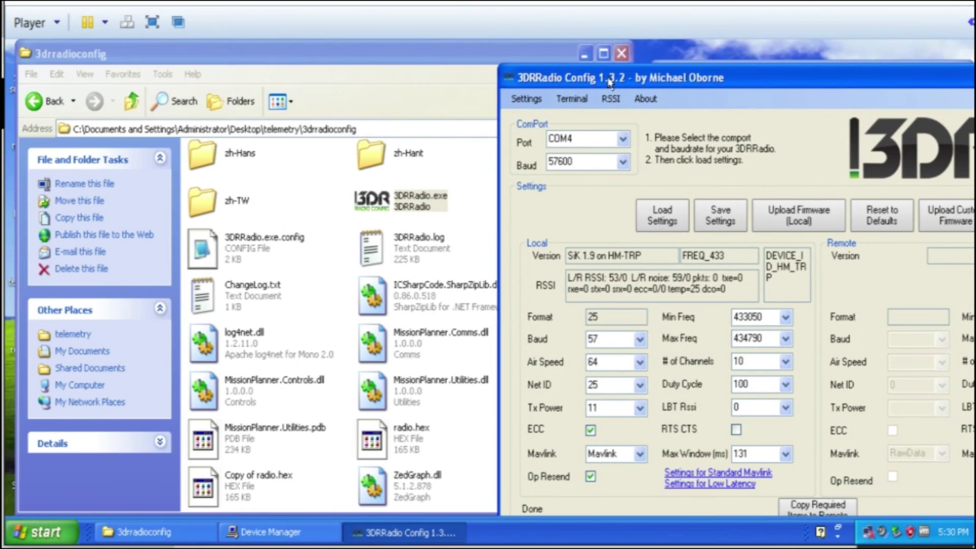
{"action": "left_click", "coordinate": [706, 75]}
{"action": "left_click_drag", "start_coordinate": [706, 76], "coordinate": [247, 43]}
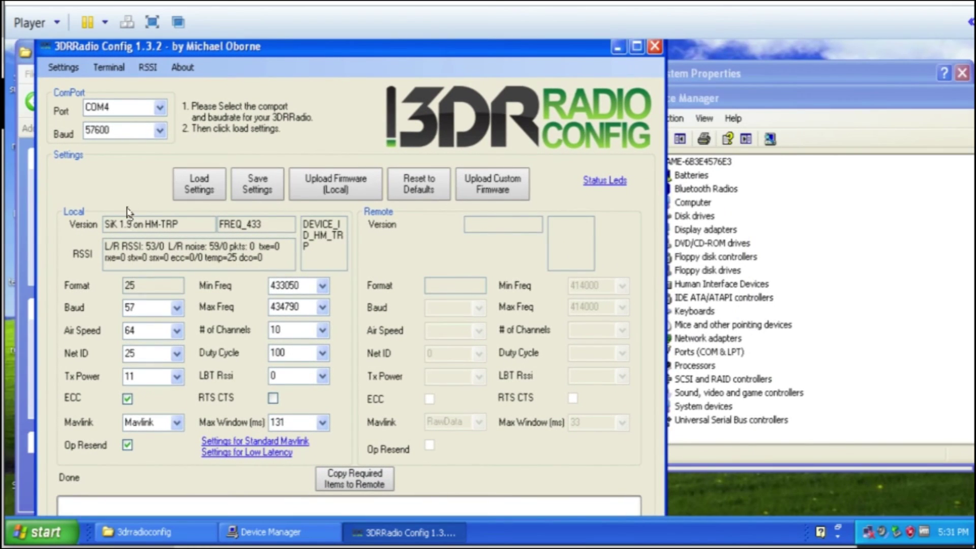
- Highlight the local radio's firmware version and examine it with the loaded settings
{"action": "left_click_drag", "start_coordinate": [121, 219], "coordinate": [178, 224]}
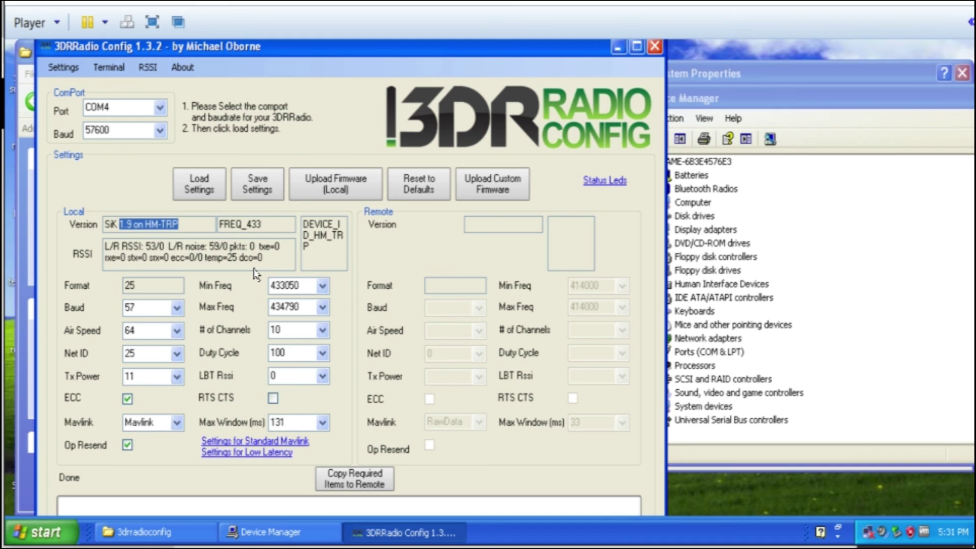
{"action": "mouse_move", "coordinate": [257, 261]}
{"action": "left_click", "coordinate": [496, 206]}
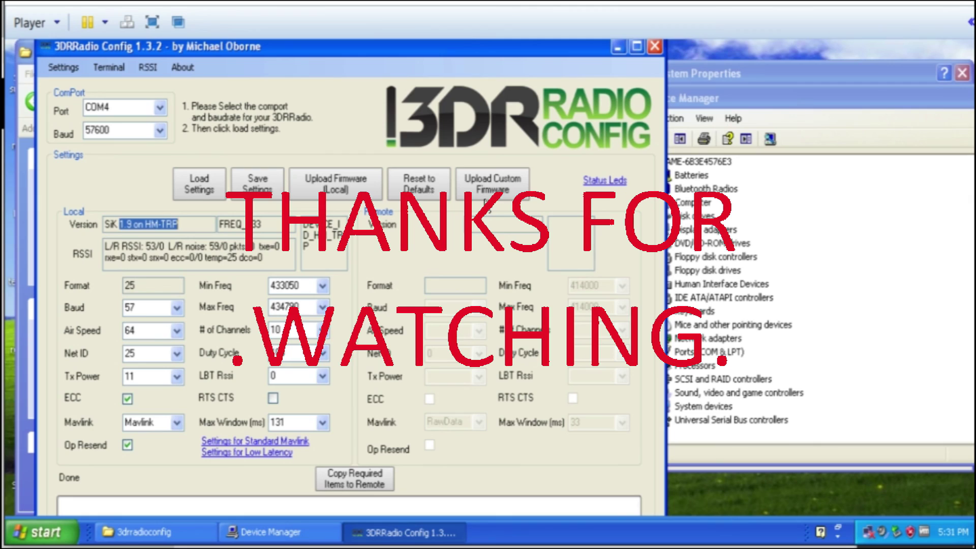